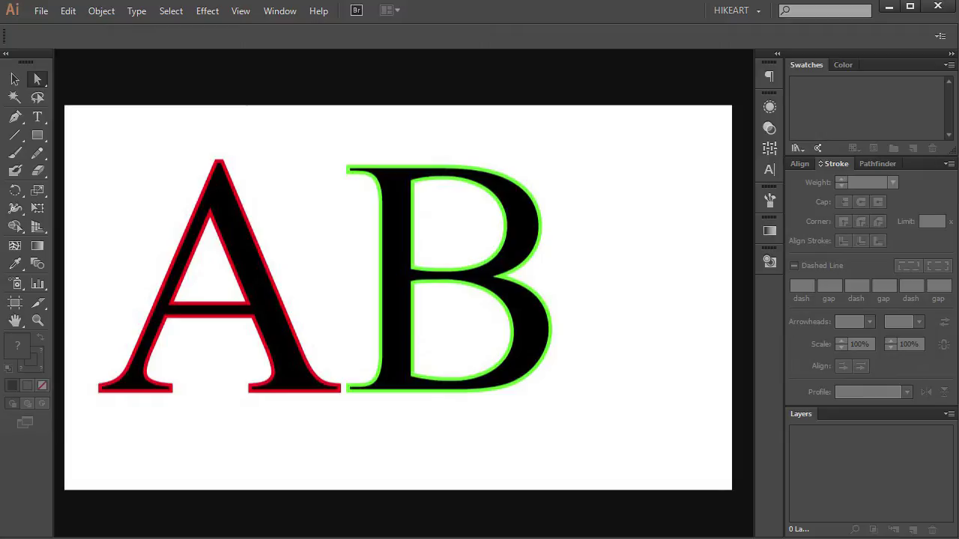
Create a new document with the Web profile and a 960 x 560 px artboard.
left_click(40, 15)
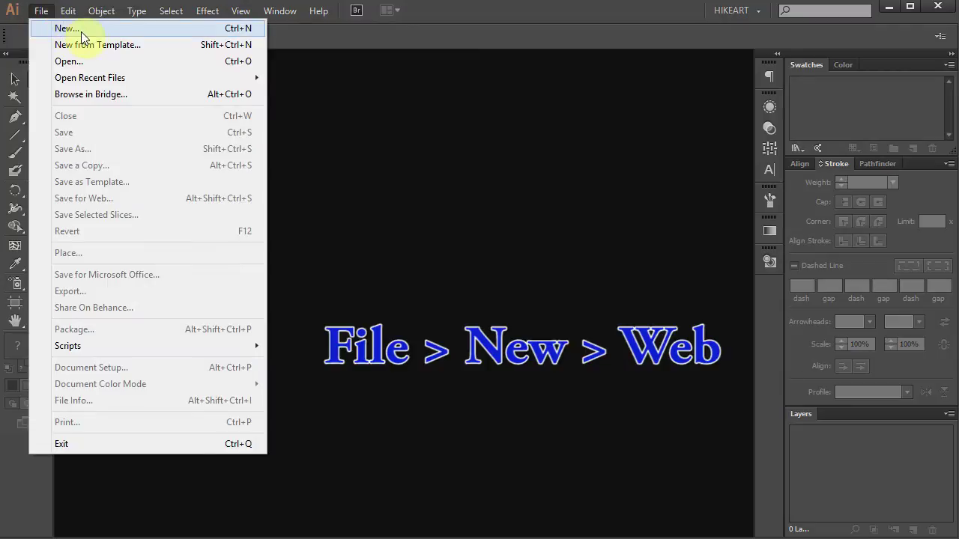
left_click(83, 30)
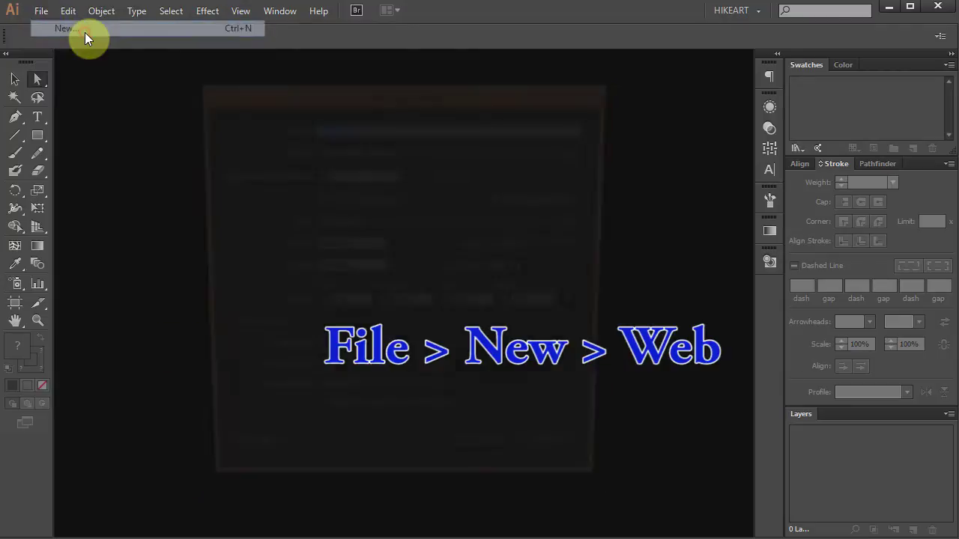
left_click(439, 151)
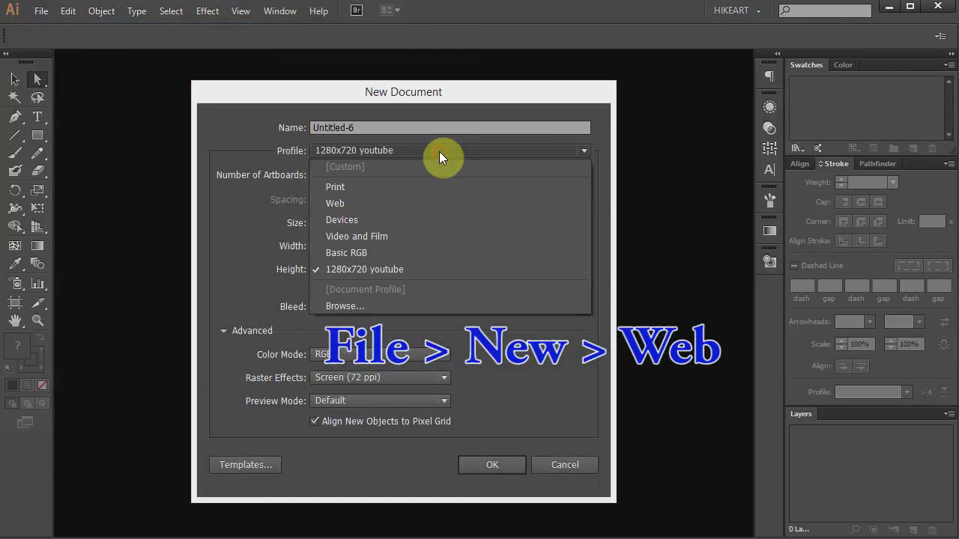
left_click(365, 203)
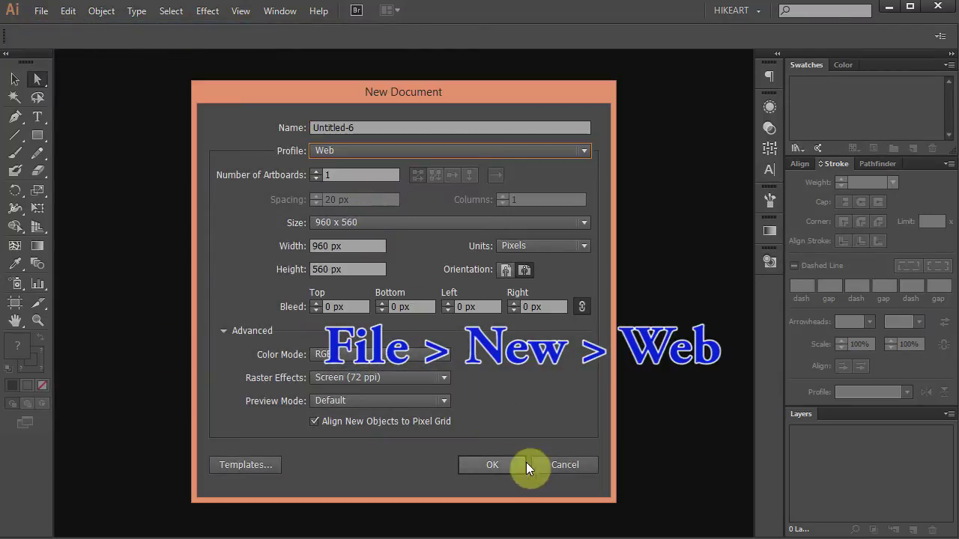
left_click(492, 464)
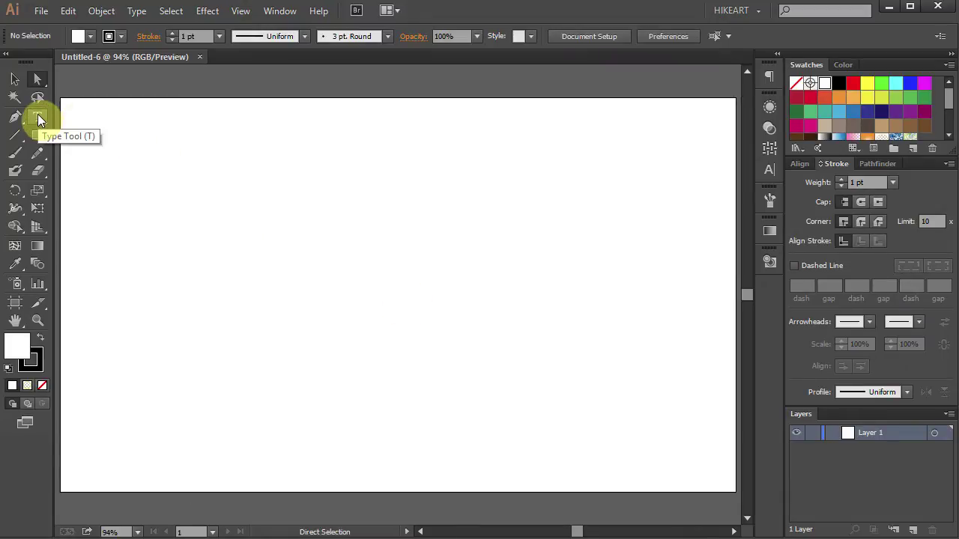
With the Type tool, set the Character panel to Microsoft Himalaya at 10 in.
key("t")
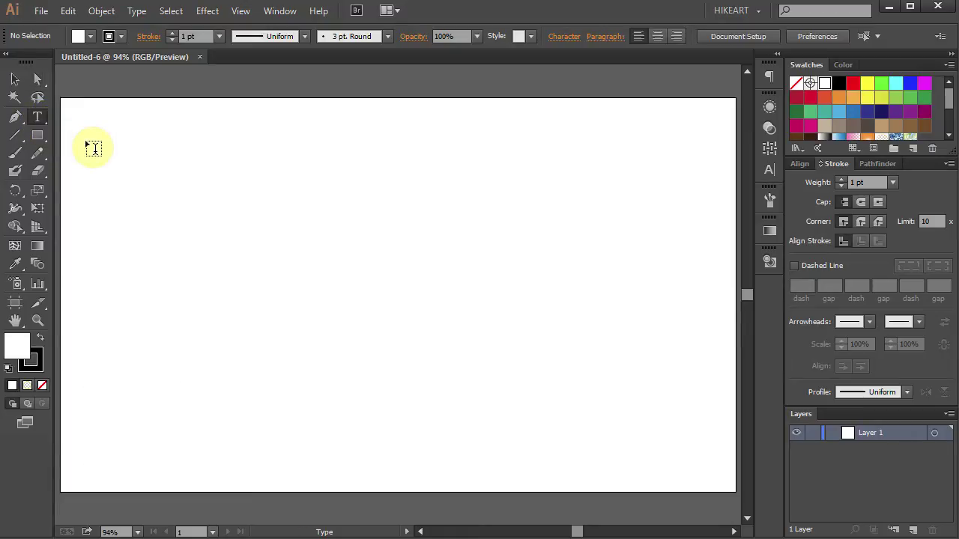
left_click(569, 39)
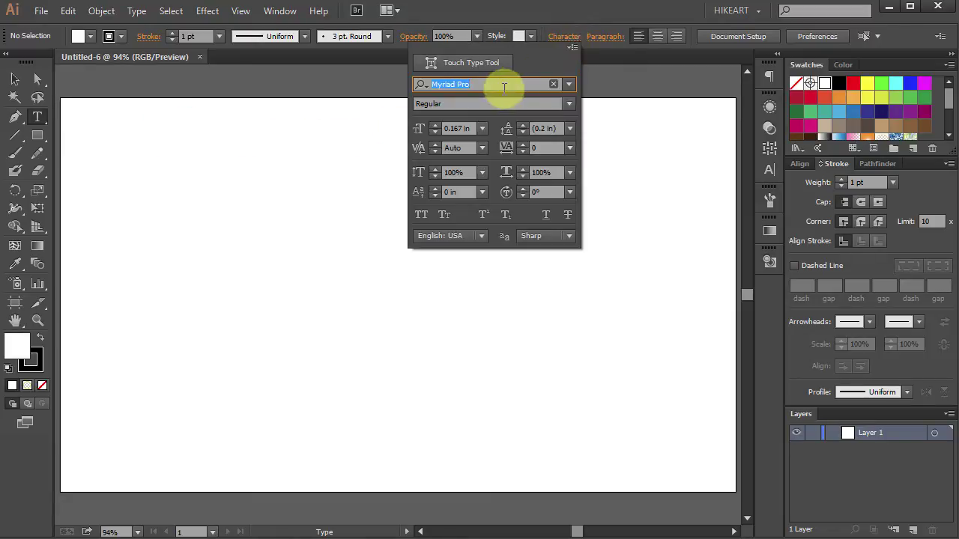
left_click(569, 84)
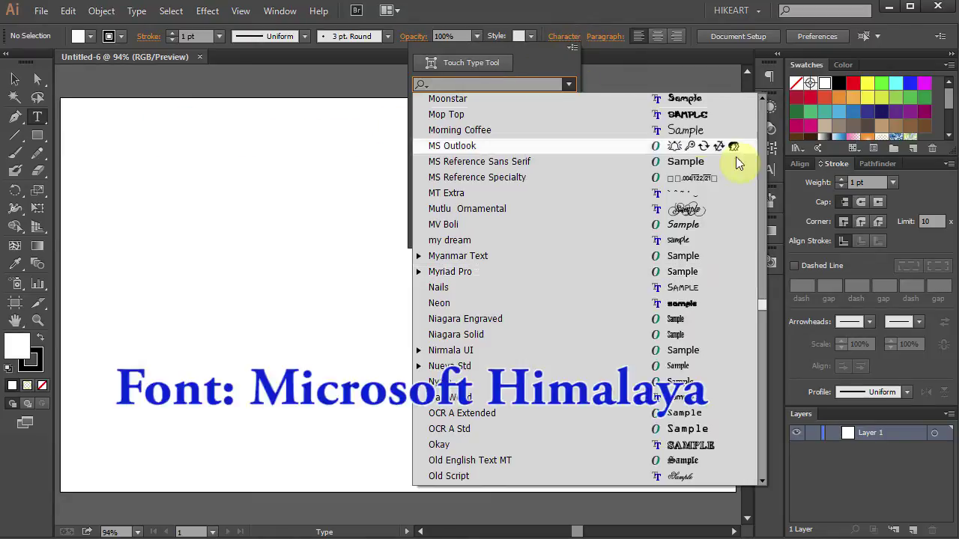
left_click_drag(759, 306, 760, 292)
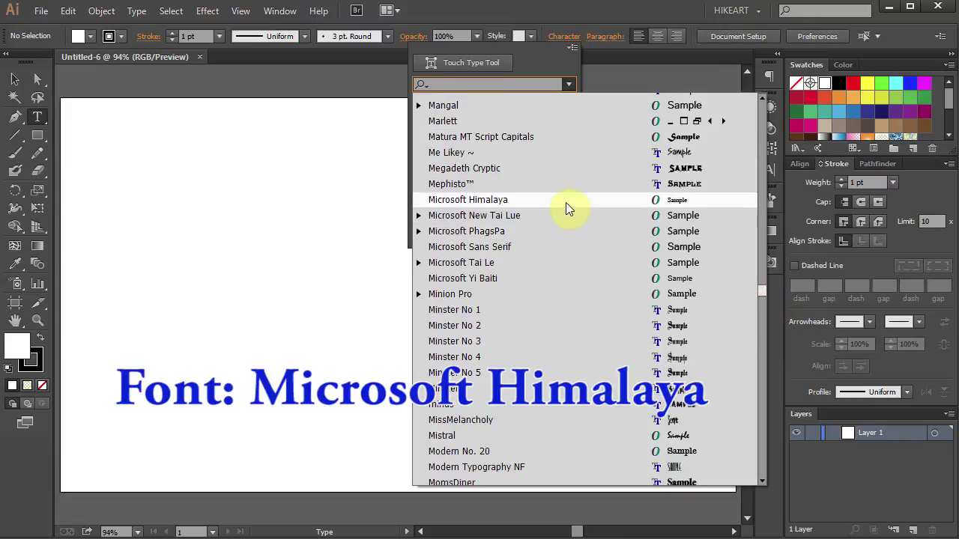
left_click(567, 208)
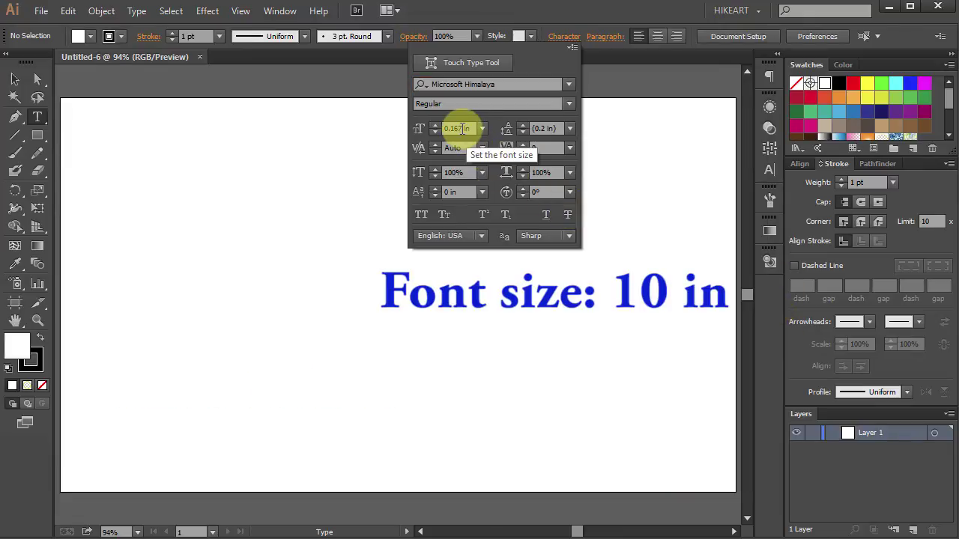
left_click(463, 128)
type("10 in")
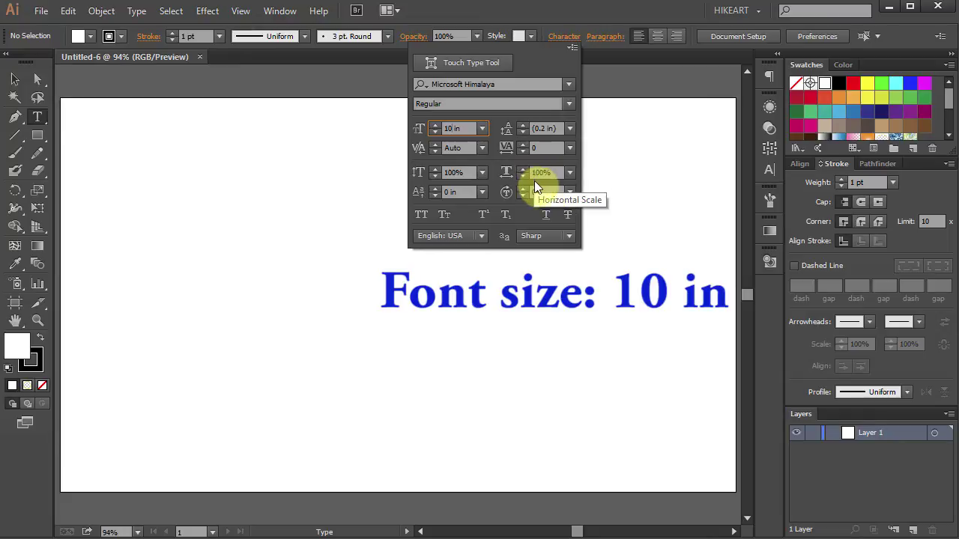
key("Return")
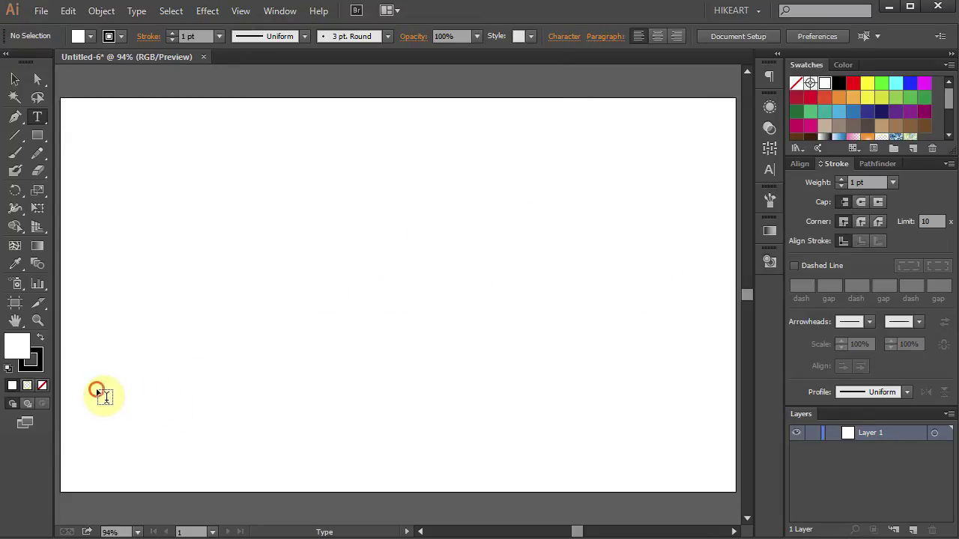
Type 'AB' near the lower left of the artboard.
left_click(96, 392)
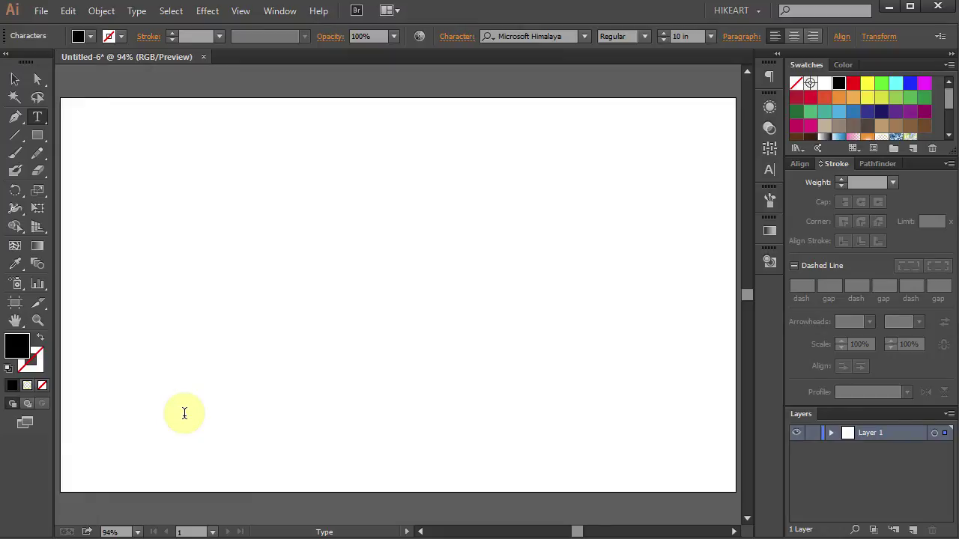
type("AB")
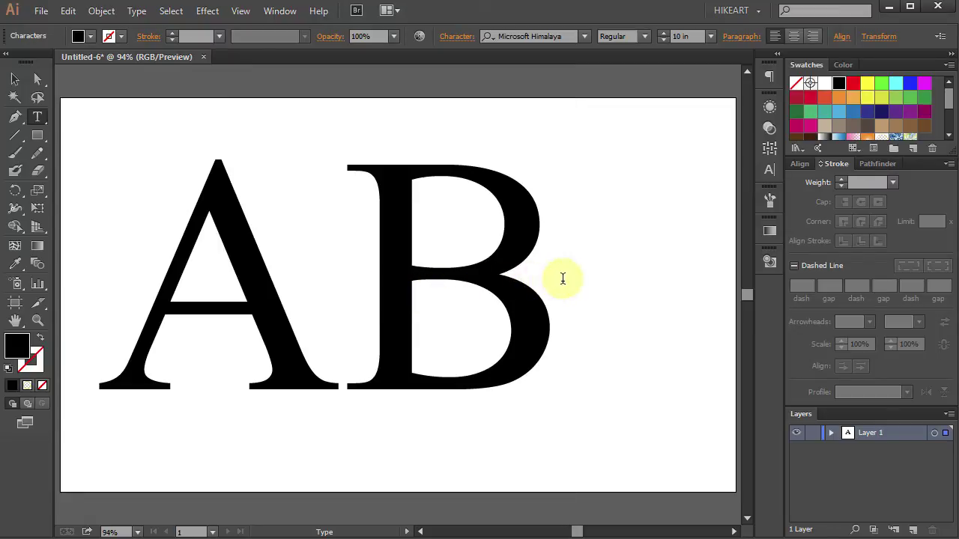
Apply the red swatch as the stroke of the selected AB text, keeping 1 pt weight.
left_click_drag(552, 274, 179, 278)
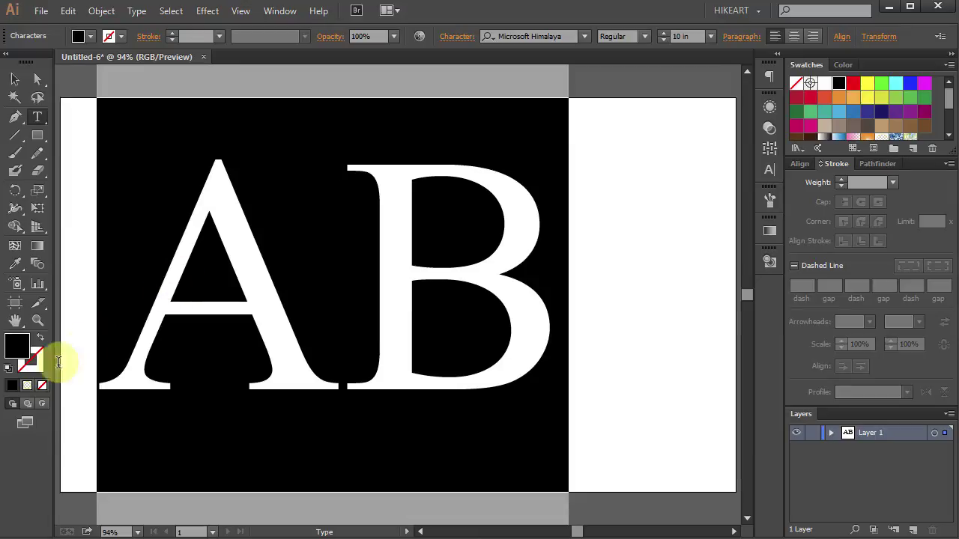
left_click(35, 367)
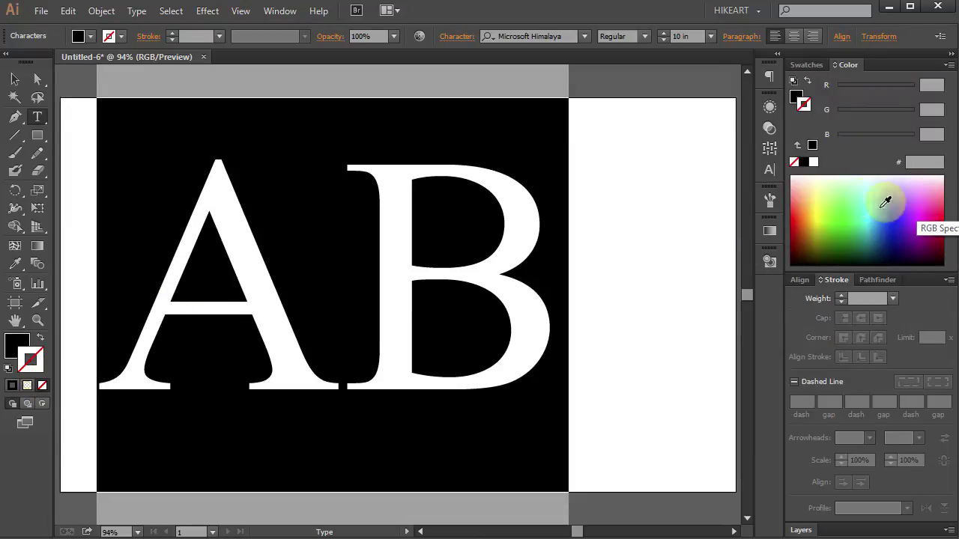
left_click(806, 65)
left_click(854, 86)
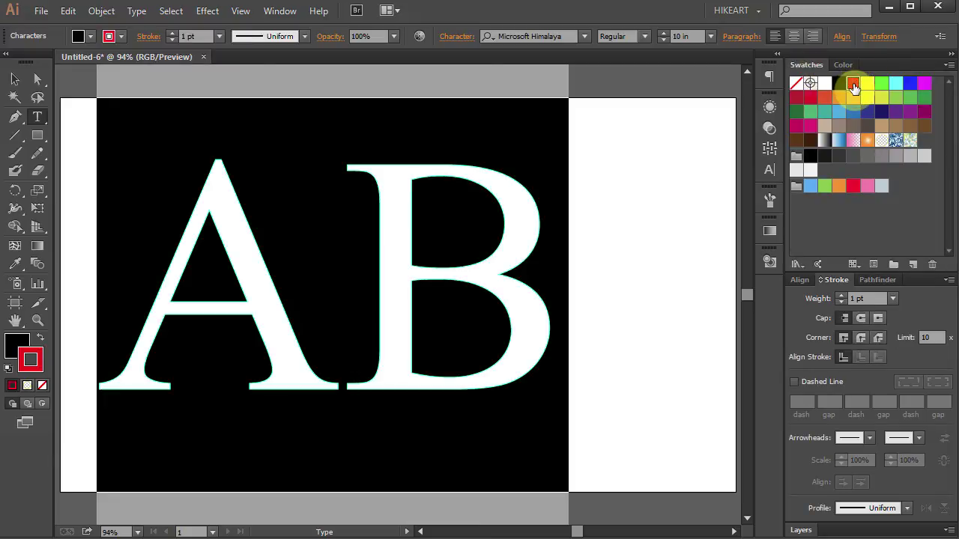
left_click(546, 263)
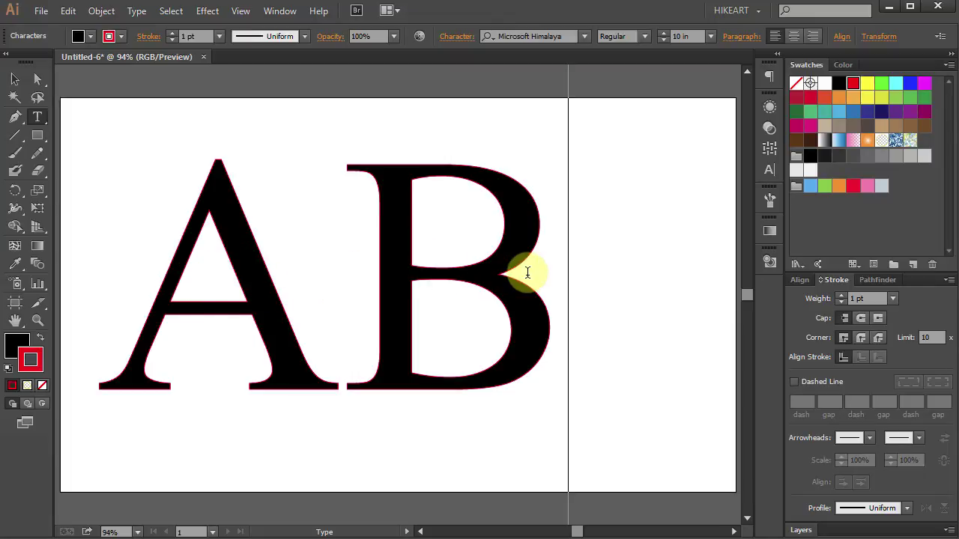
left_click(555, 267)
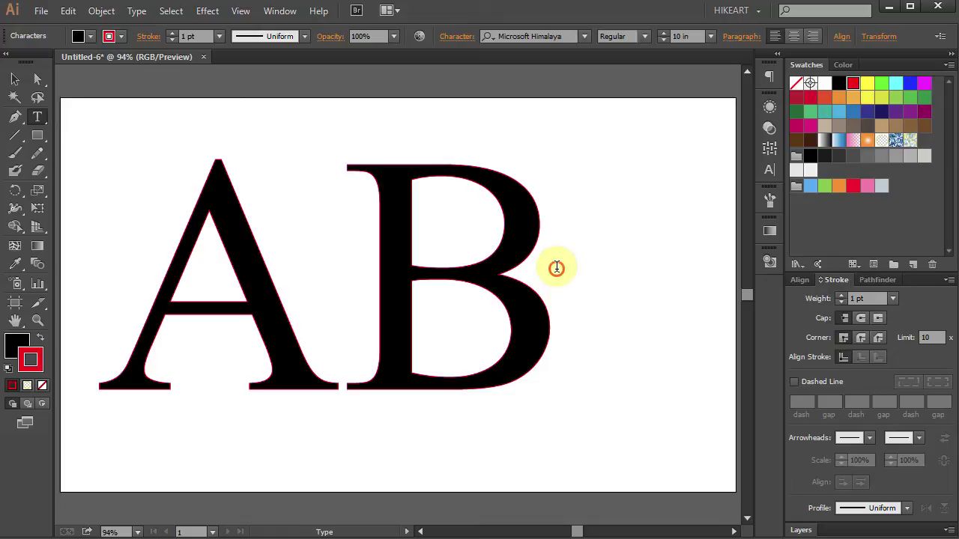
Select both letters and raise the stroke weight to 5 pt.
left_click_drag(556, 268, 157, 262)
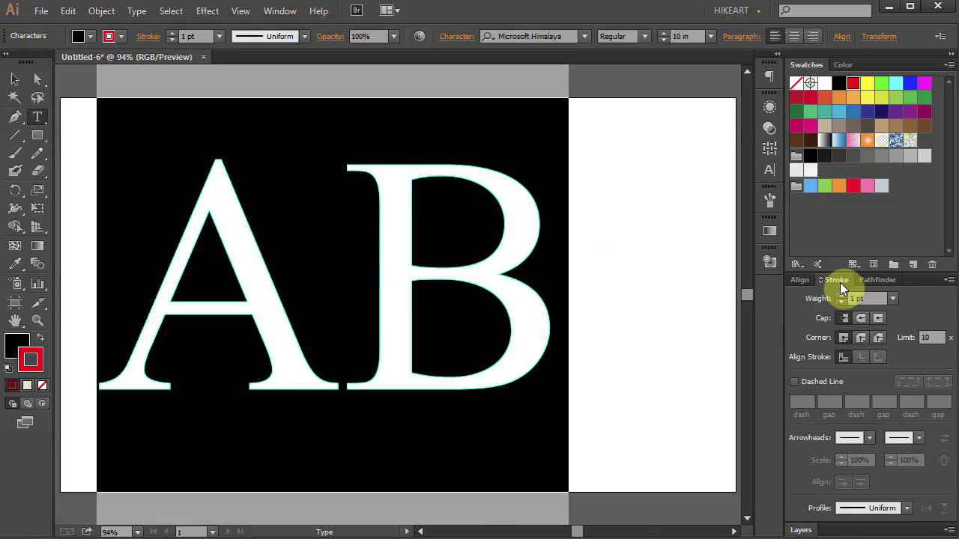
left_click(280, 12)
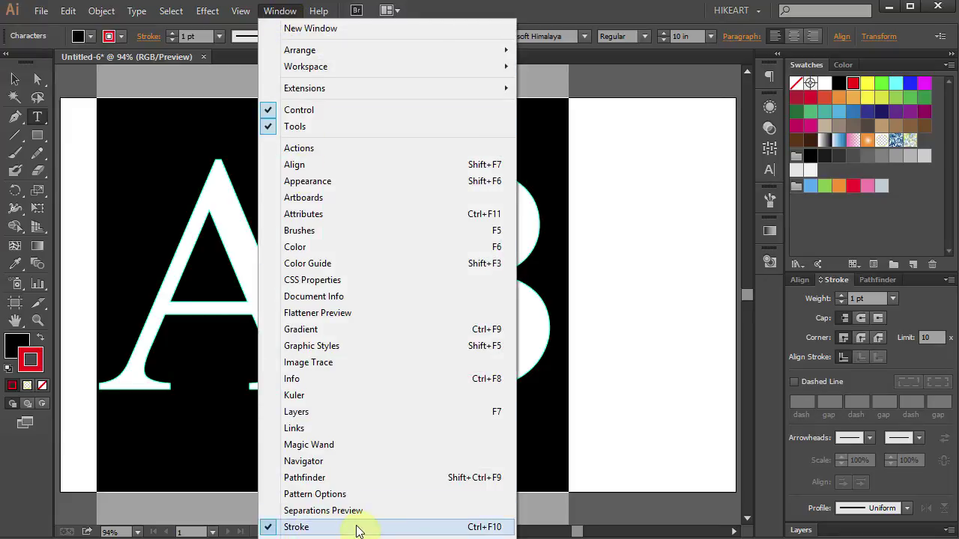
left_click(790, 315)
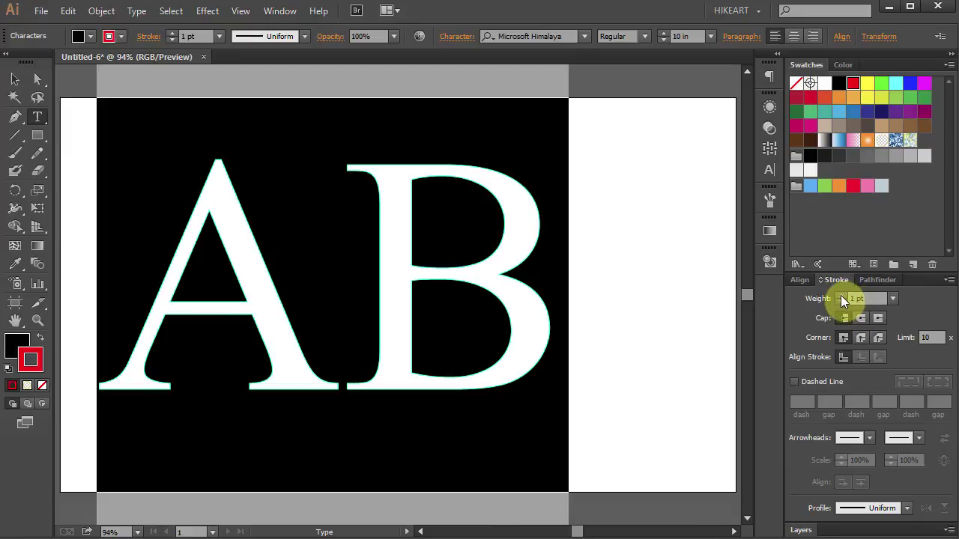
left_click(841, 295)
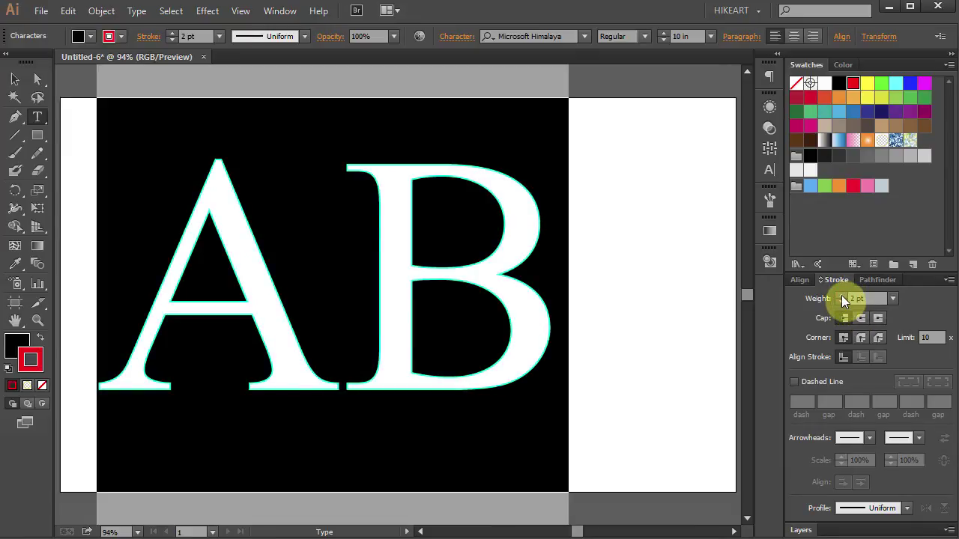
left_click(841, 295)
left_click(841, 295)
left_click(841, 295)
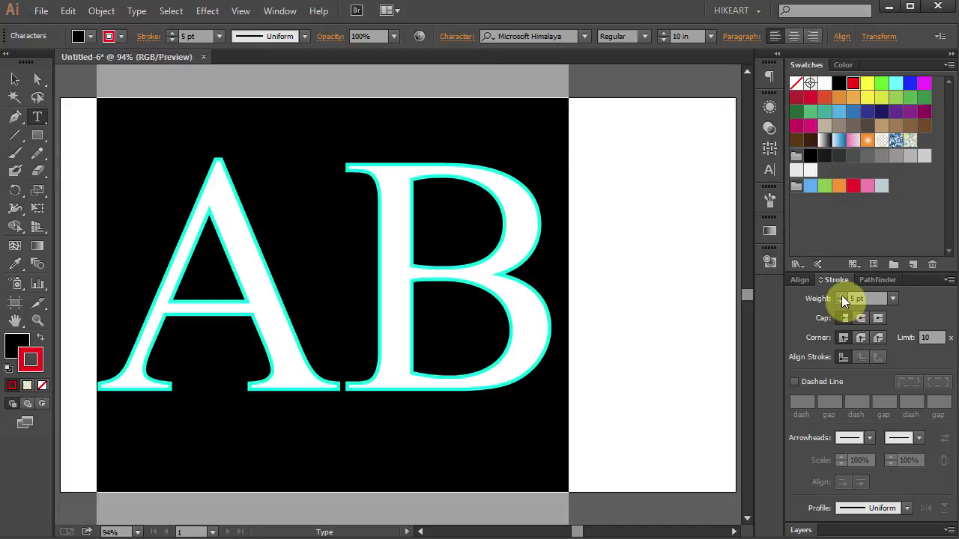
left_click(557, 276)
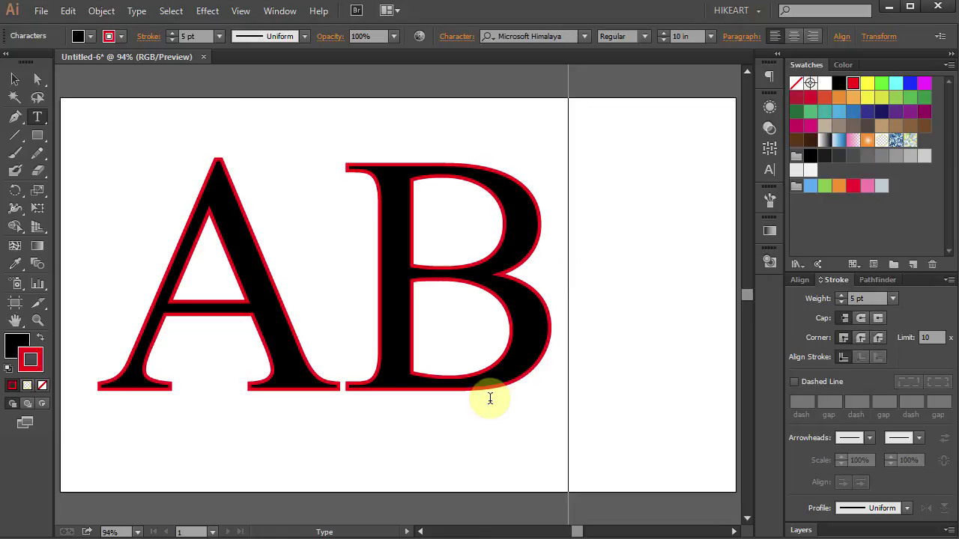
Select only the B and give it a light green stroke, leaving A red.
left_click_drag(452, 281, 402, 278)
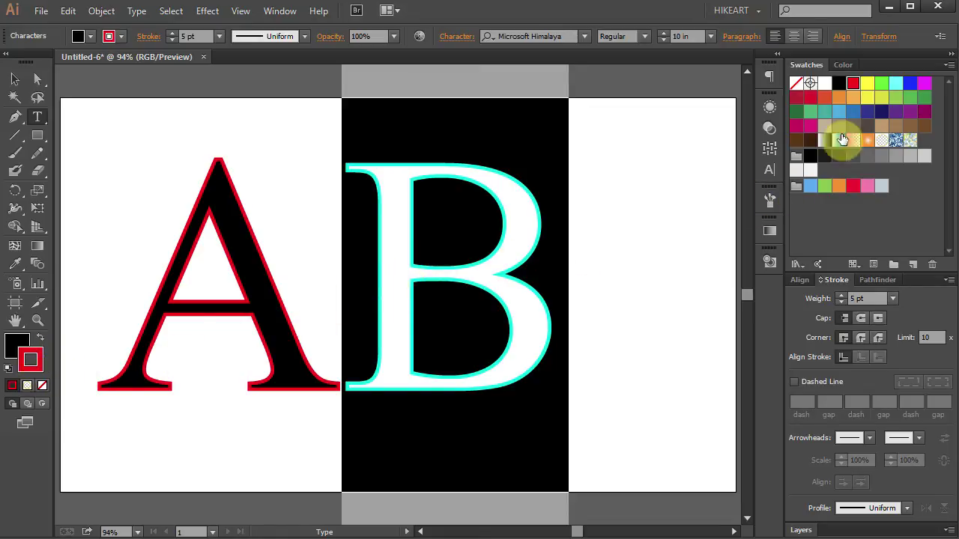
left_click(882, 83)
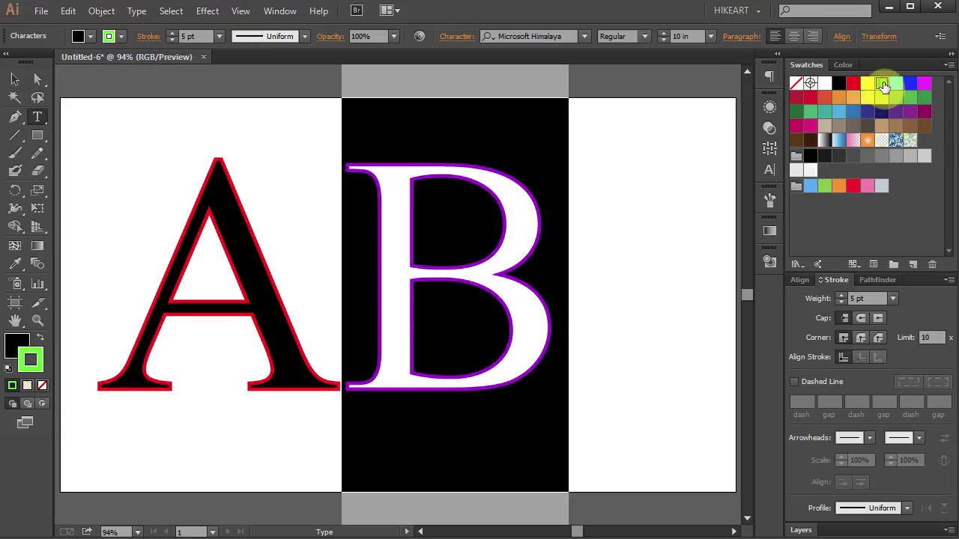
left_click(562, 277)
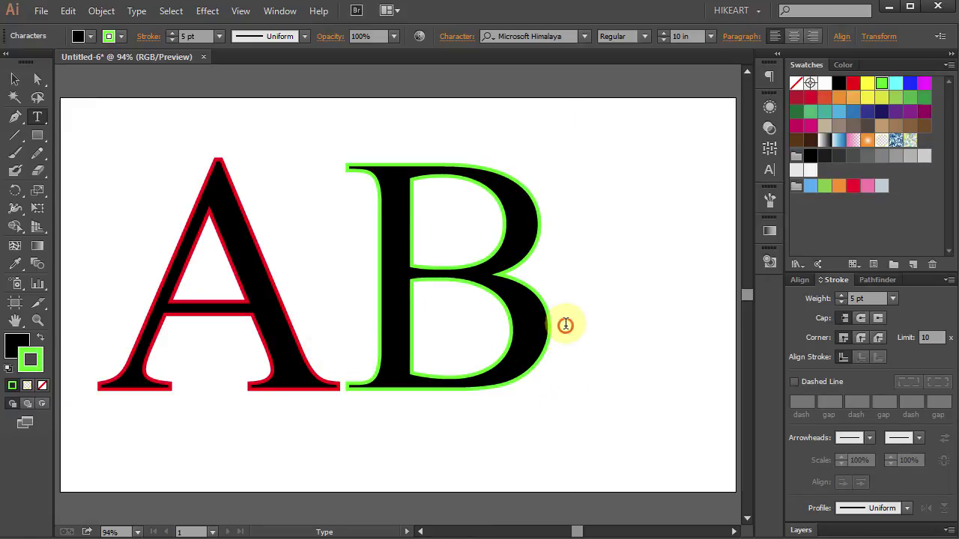
left_click_drag(563, 325, 180, 317)
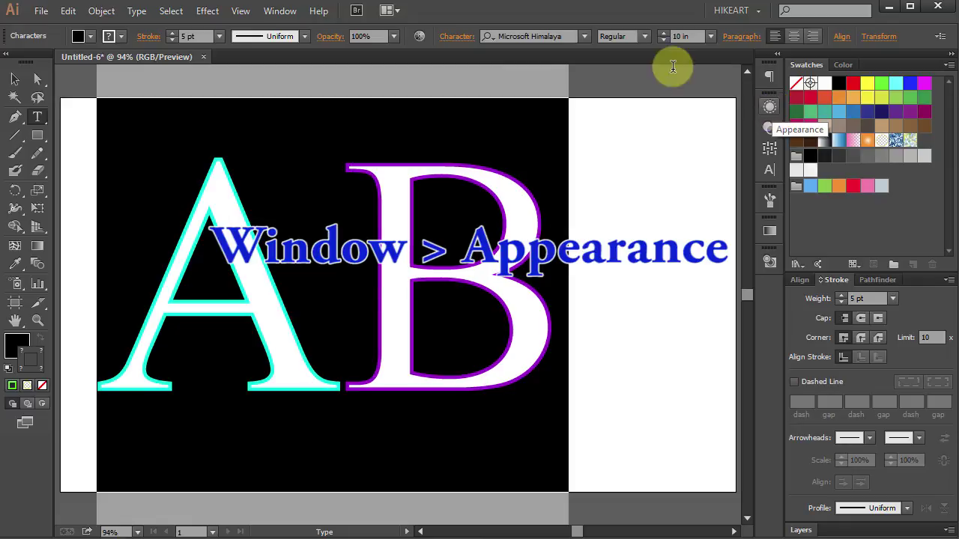
Show the Appearance panel listing the text's stroke, fill and opacity.
left_click(280, 12)
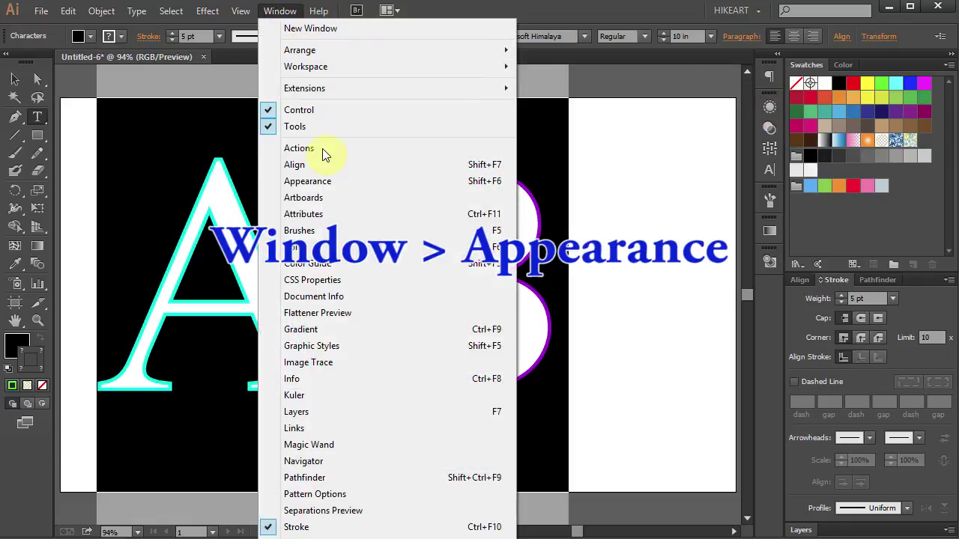
left_click(383, 186)
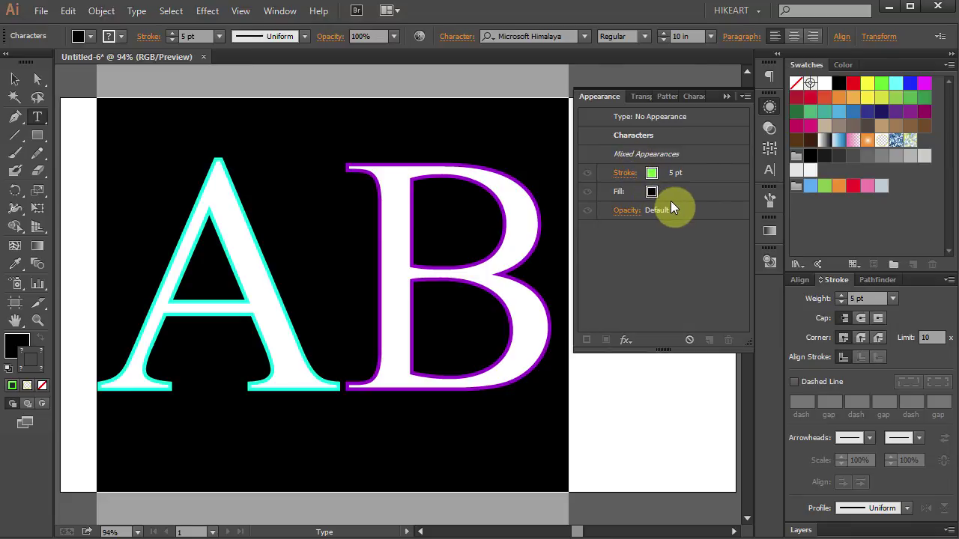
left_click(552, 317)
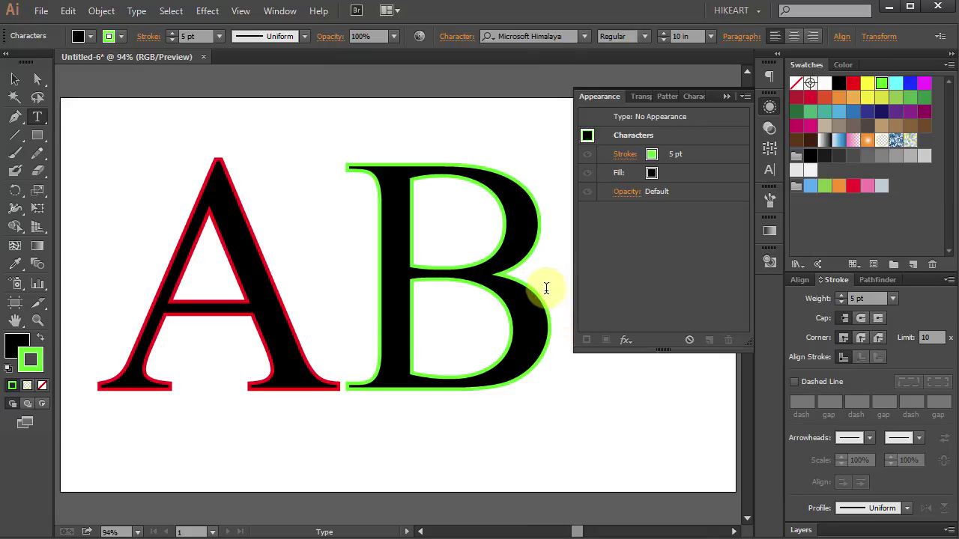
Check A's red and B's green stroke in the Appearance panel, then collapse it.
left_click(269, 275)
left_click(269, 275)
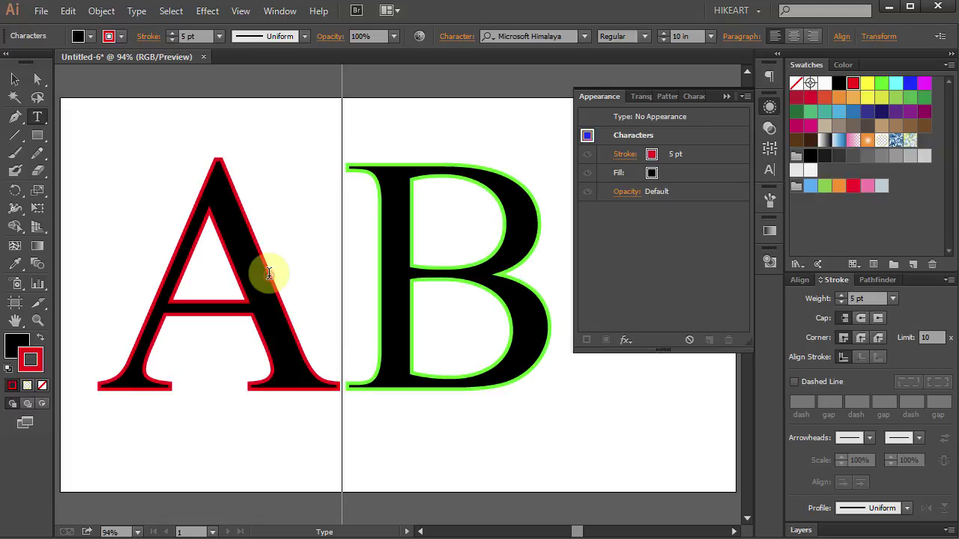
left_click(568, 218)
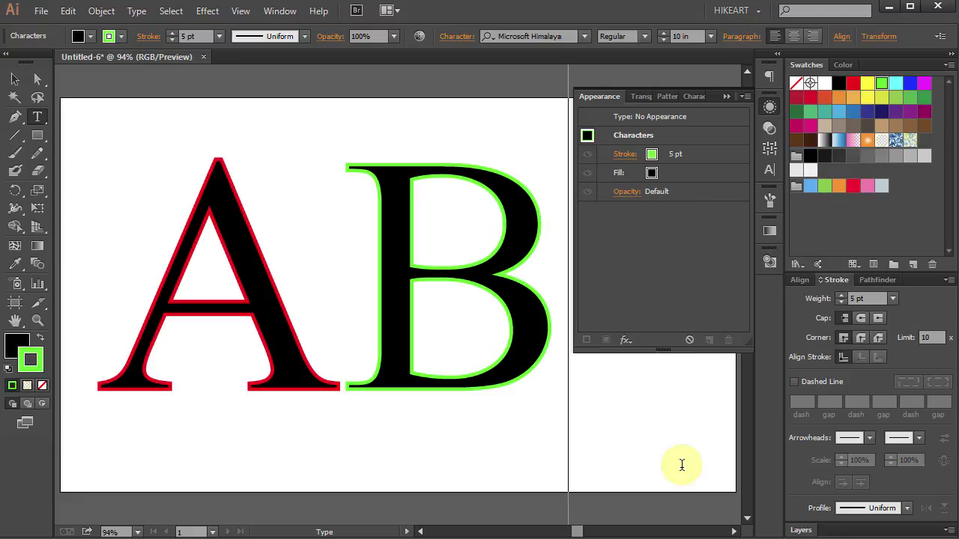
left_click(725, 96)
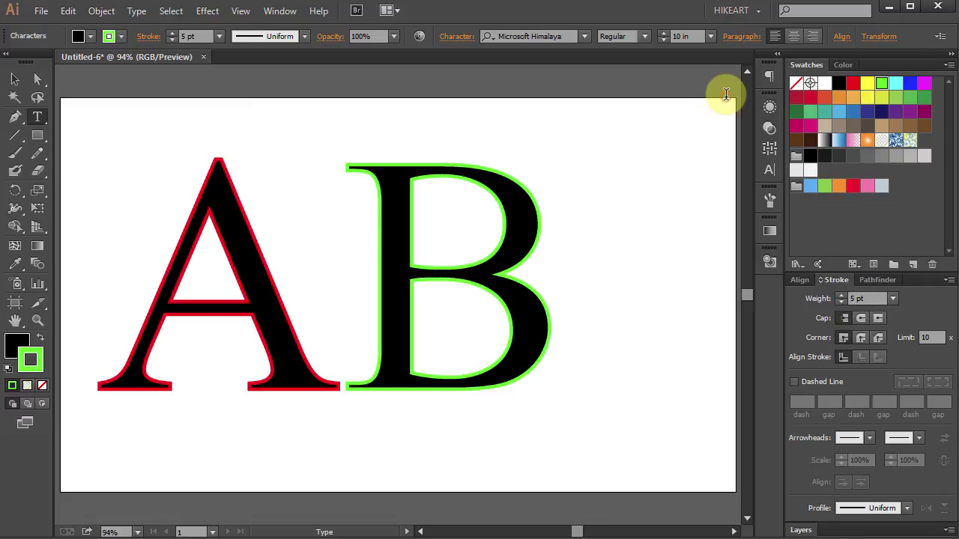